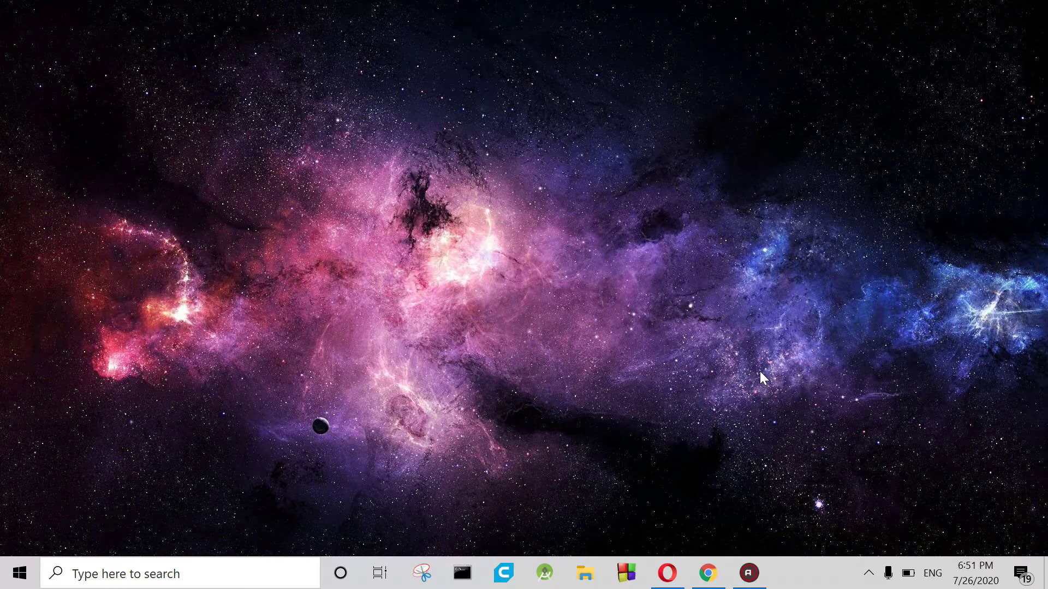
# Search Google in Chrome for "teachable machine" and open the Teachable Machine website.
pyautogui.click(698, 584)
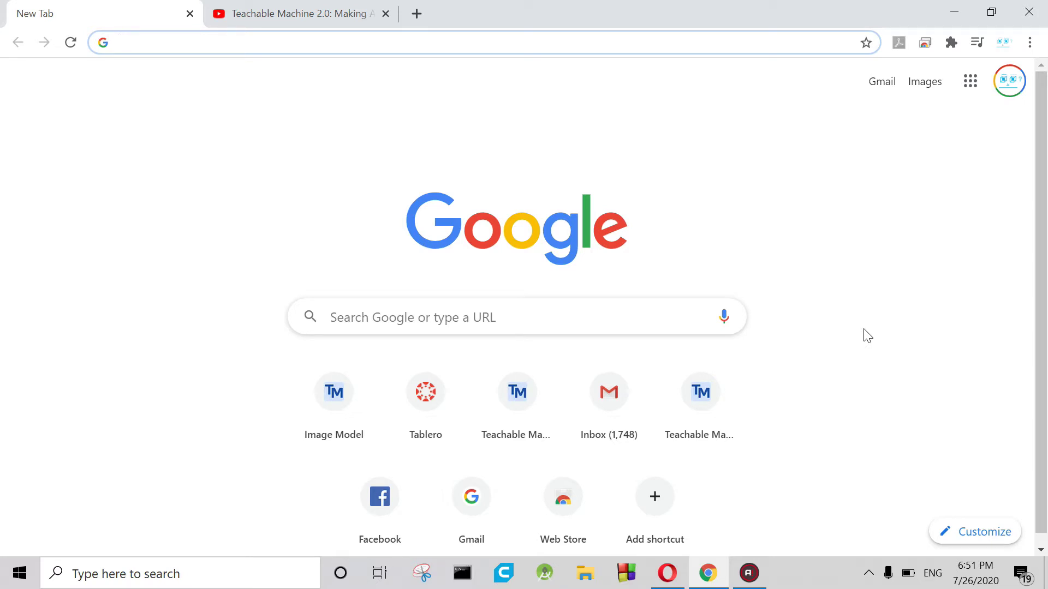
pyautogui.click(327, 317)
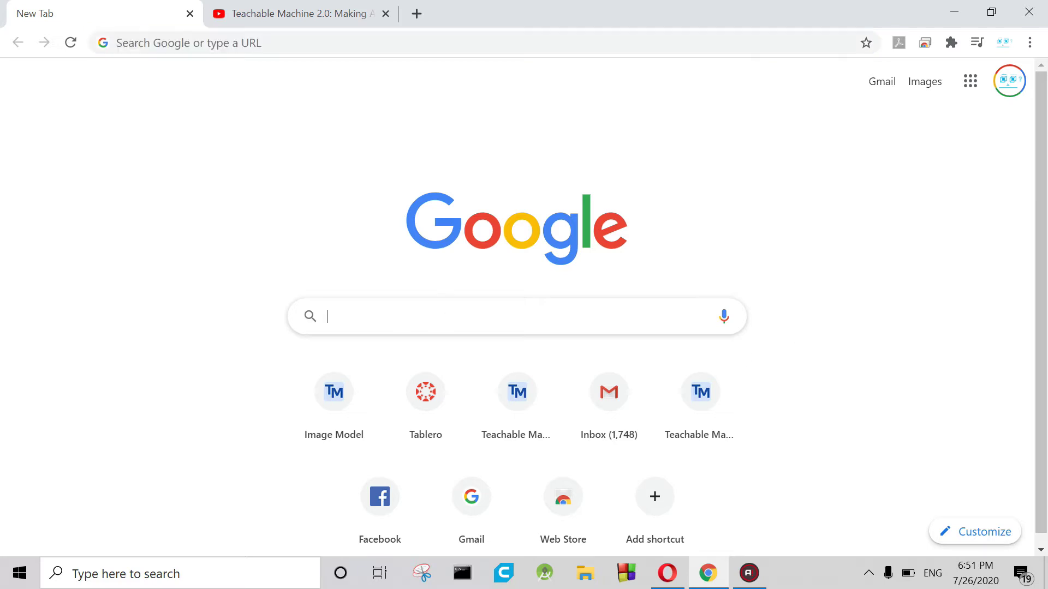
pyautogui.write('teach')
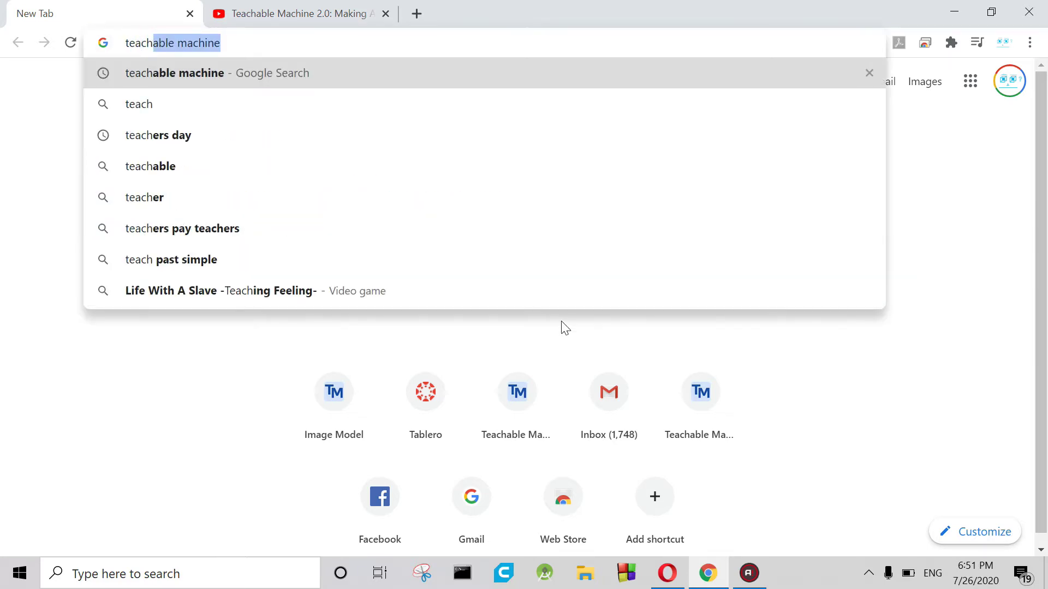
pyautogui.press('Return')
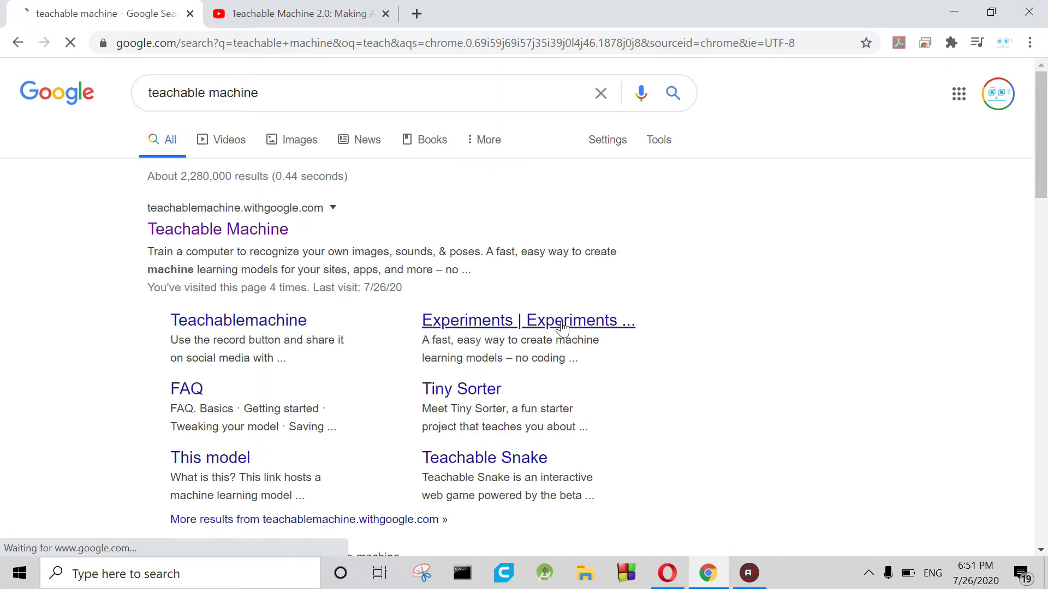
pyautogui.click(217, 236)
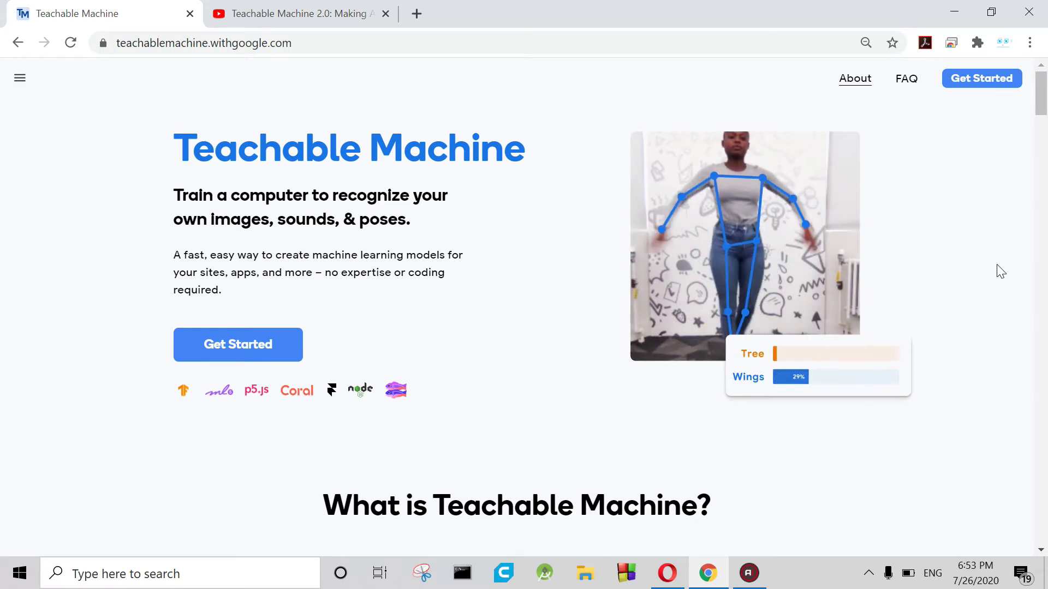
# Watch the YouTube video "Teachable Machine 2.0: Making AI easier for everyone" and return to the Teachable Machine site.
pyautogui.click(343, 17)
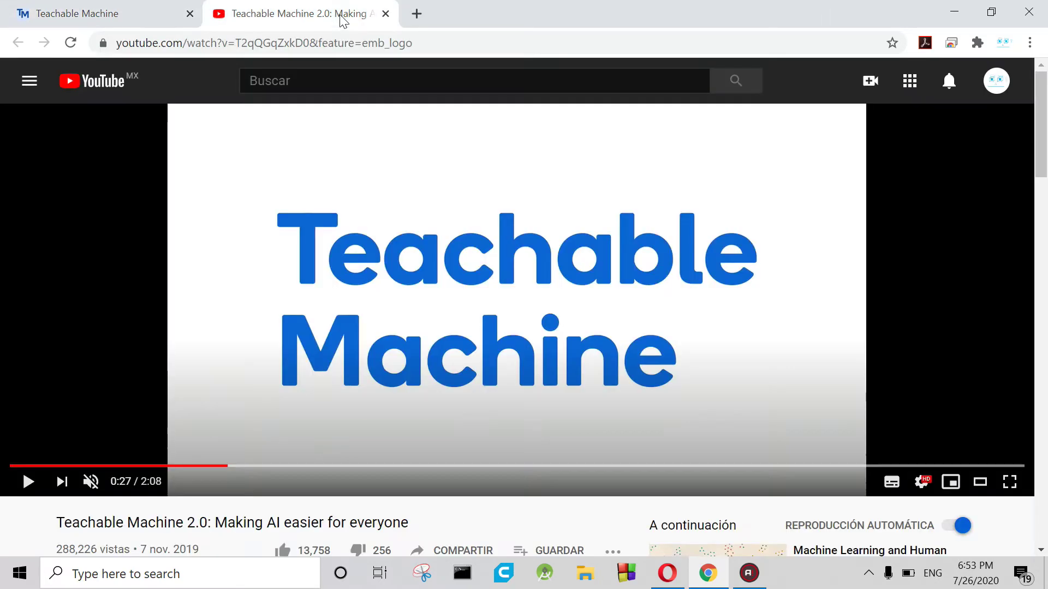
pyautogui.click(577, 358)
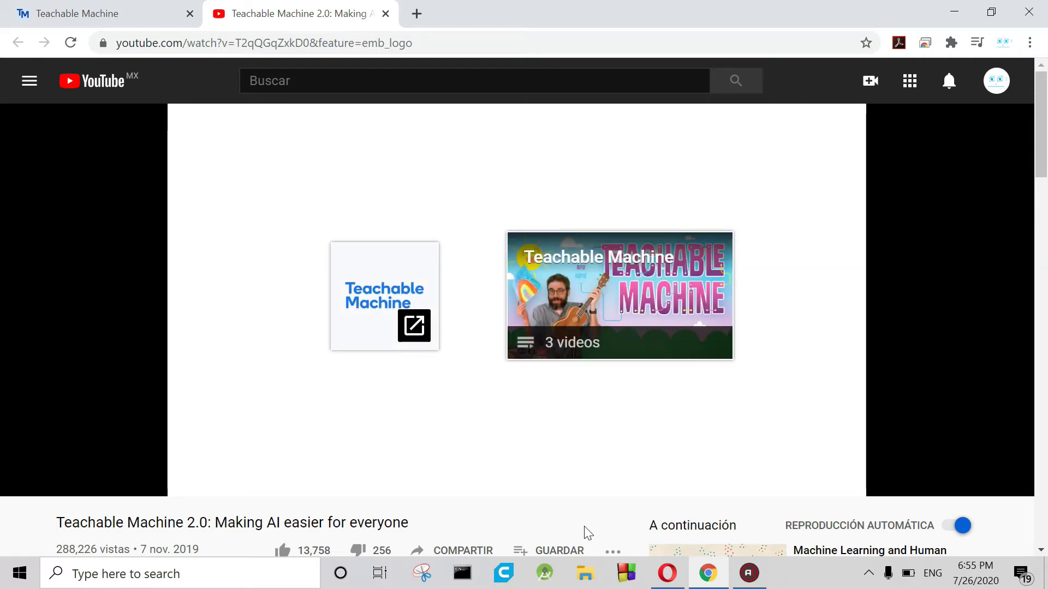
pyautogui.click(198, 245)
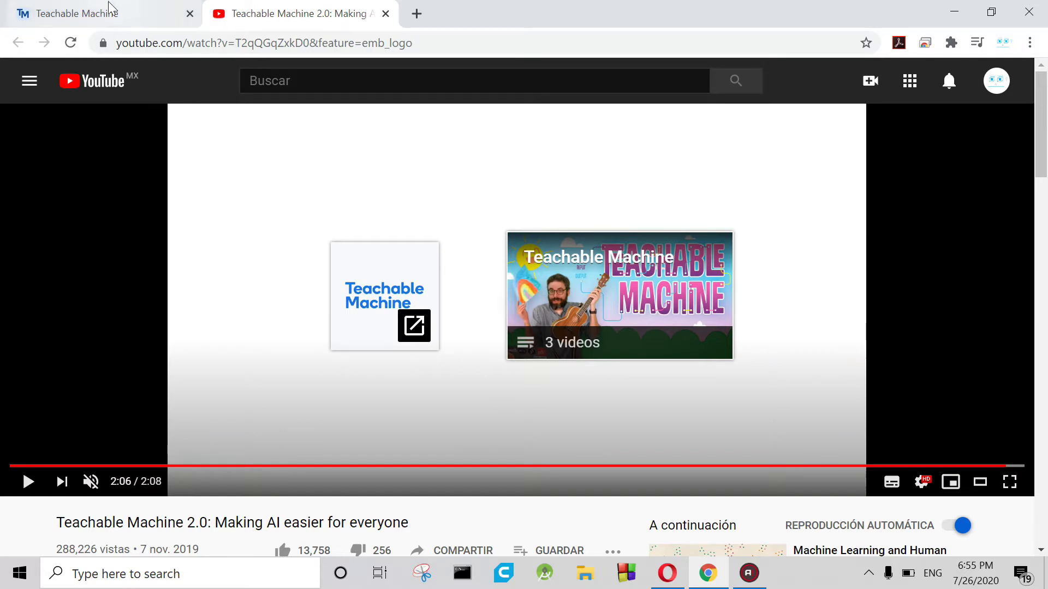
pyautogui.click(105, 16)
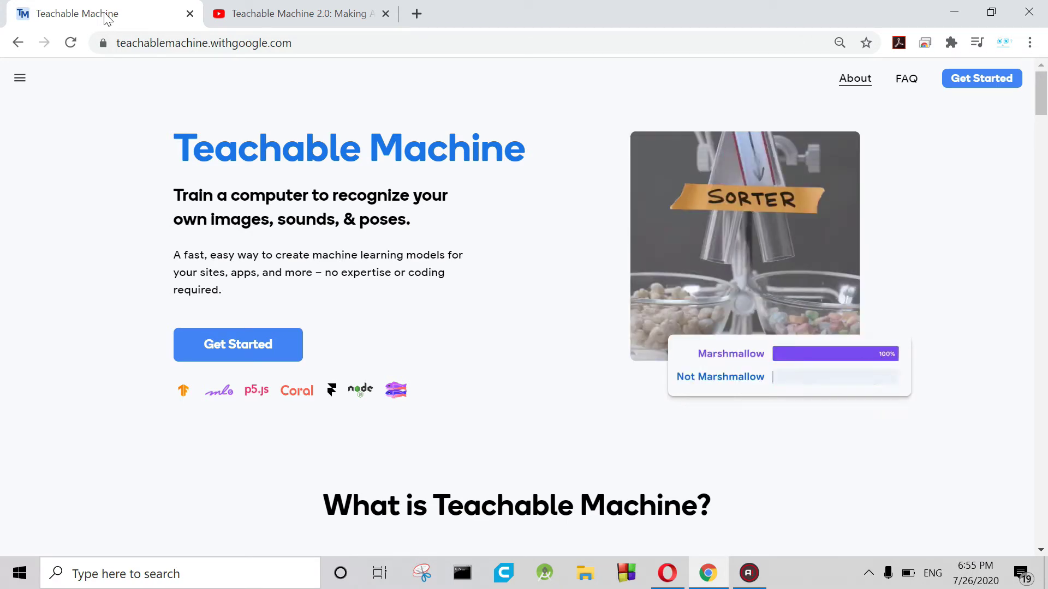
# Get started with Teachable Machine by creating a new Image Project.
pyautogui.scroll(-5, 549, 366)
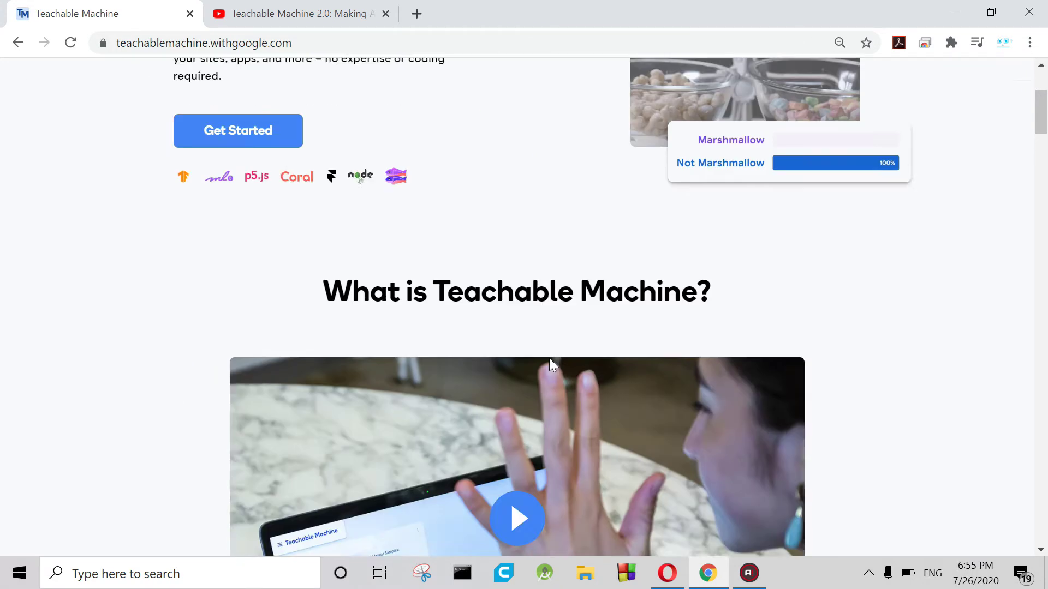
pyautogui.scroll(5, 285, 312)
pyautogui.click(256, 337)
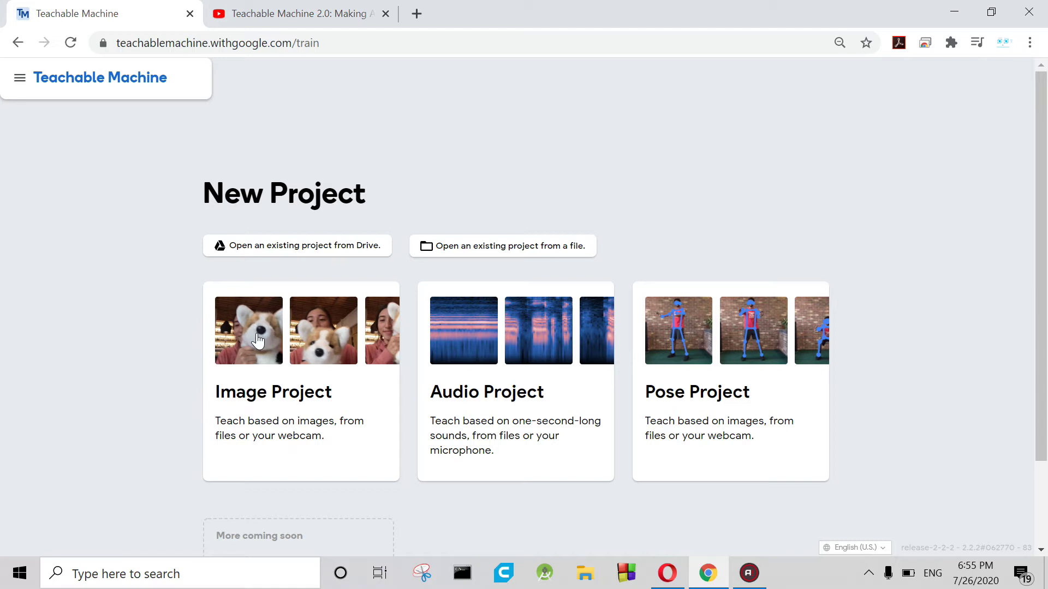
pyautogui.click(257, 341)
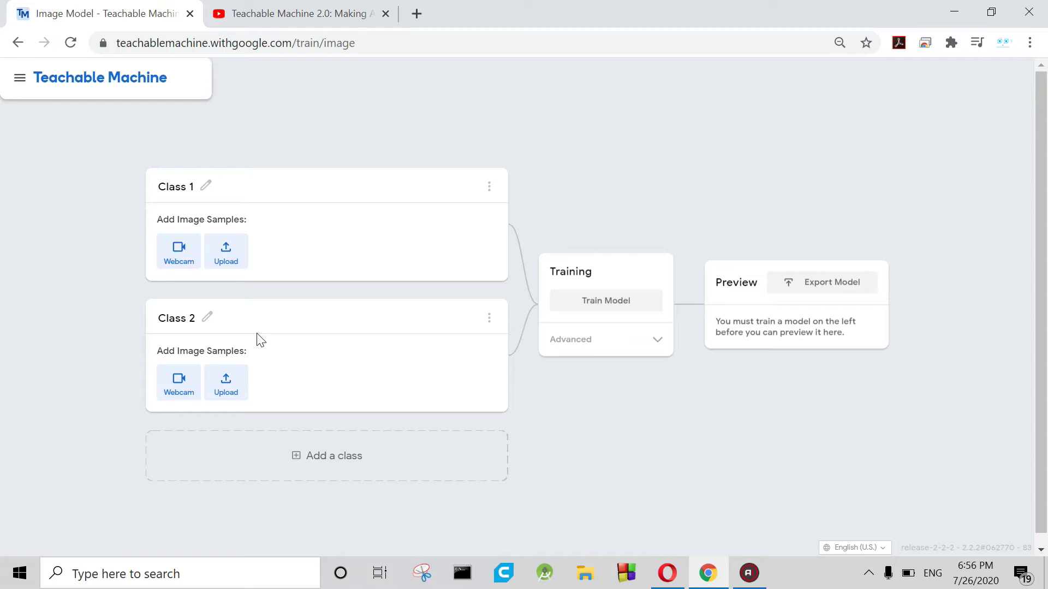
# Rename Class 1 as Music Box and record webcam image samples of the music box for it.
pyautogui.click(174, 187)
pyautogui.write('Music Box')
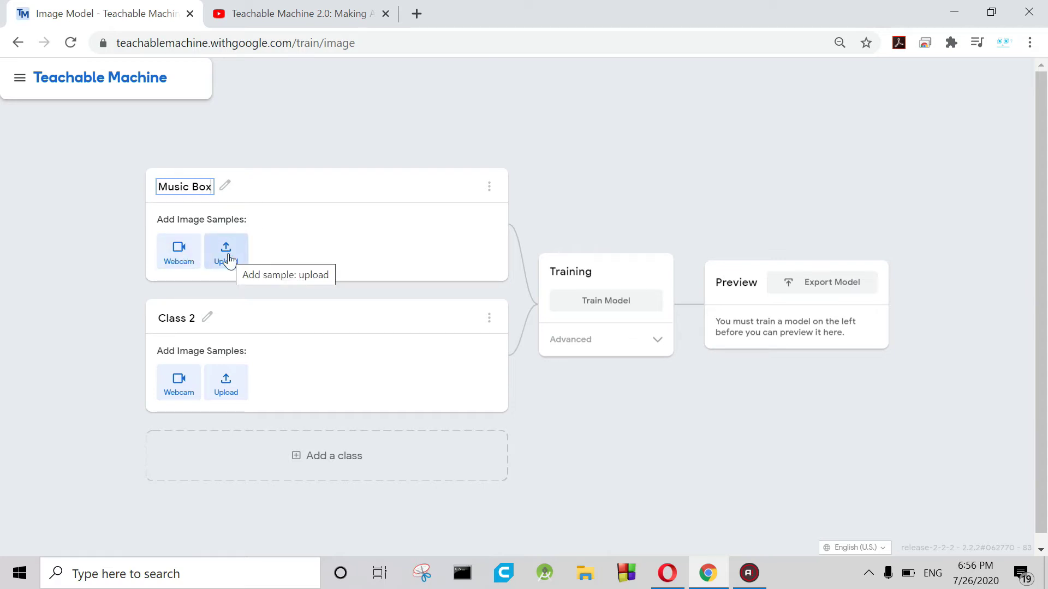
pyautogui.click(188, 261)
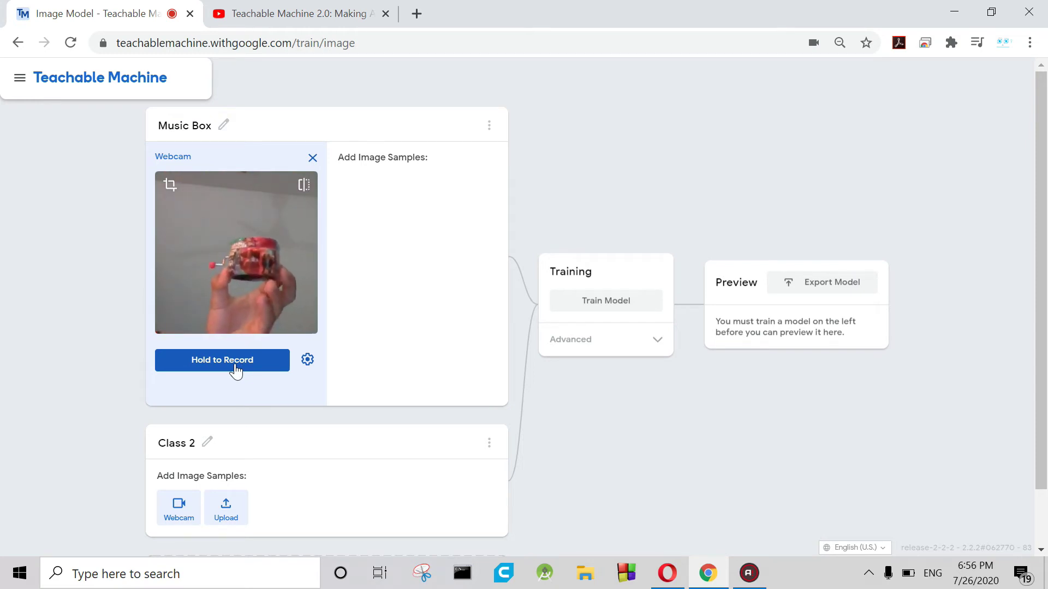
pyautogui.moveTo(236, 371); pyautogui.dragTo(236, 372)
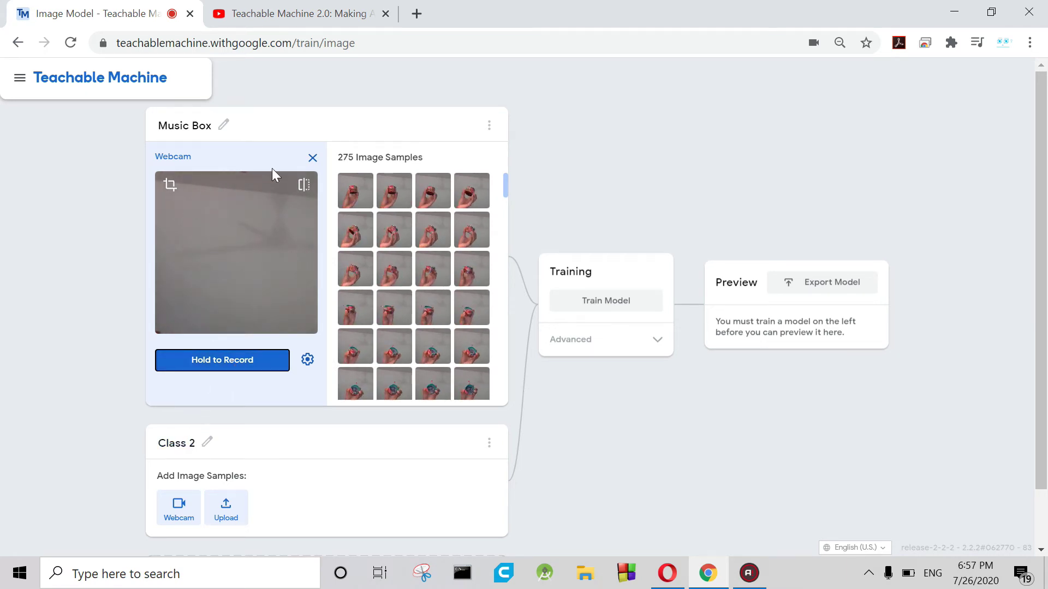
pyautogui.click(312, 158)
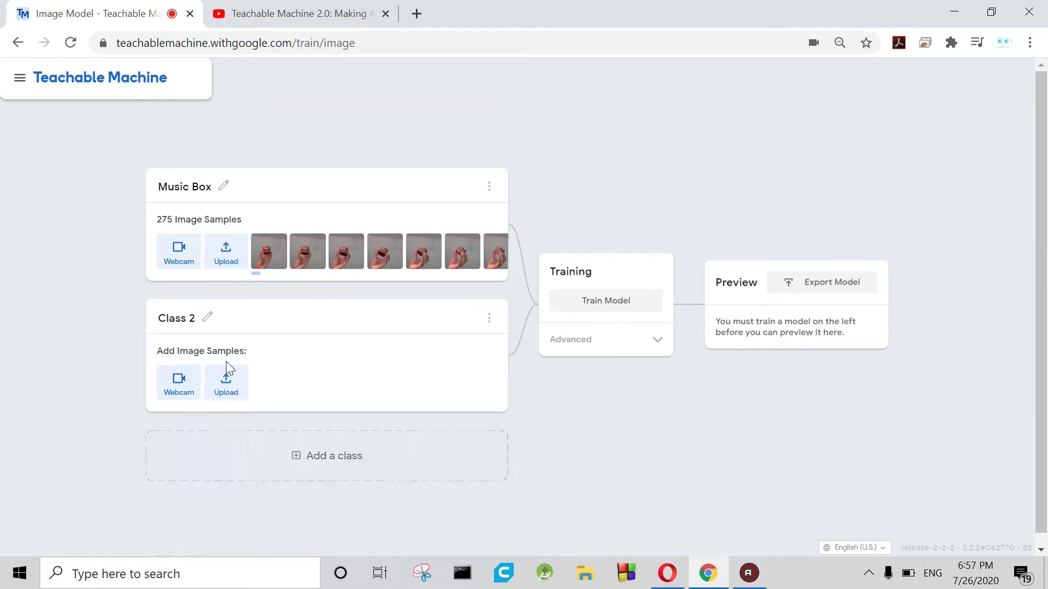
# Rename Class 2 as Cup and record webcam image samples of the cup for it.
pyautogui.click(191, 321)
pyautogui.write('Cup')
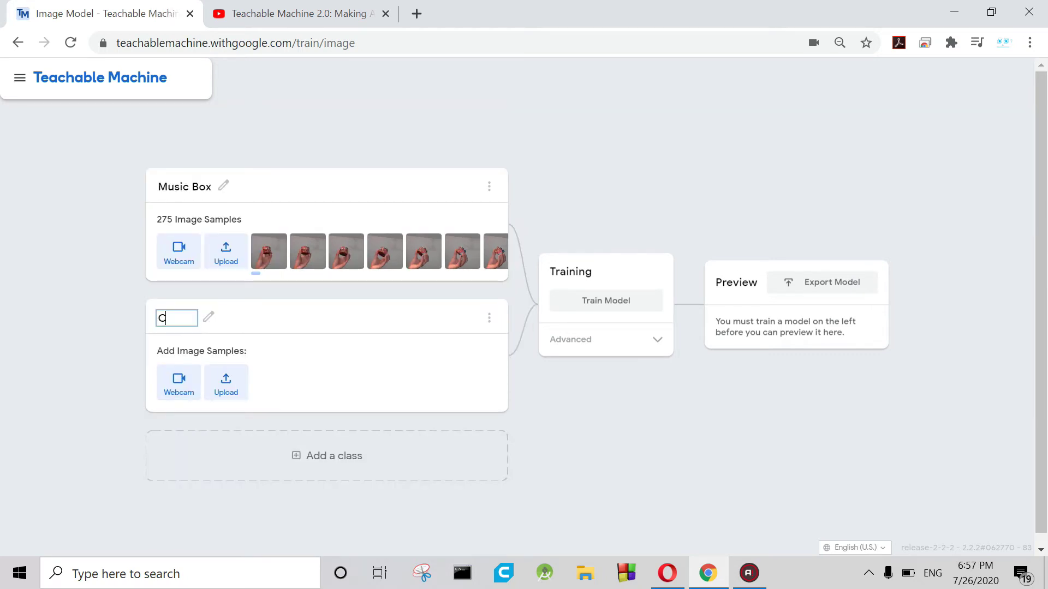
pyautogui.click(183, 385)
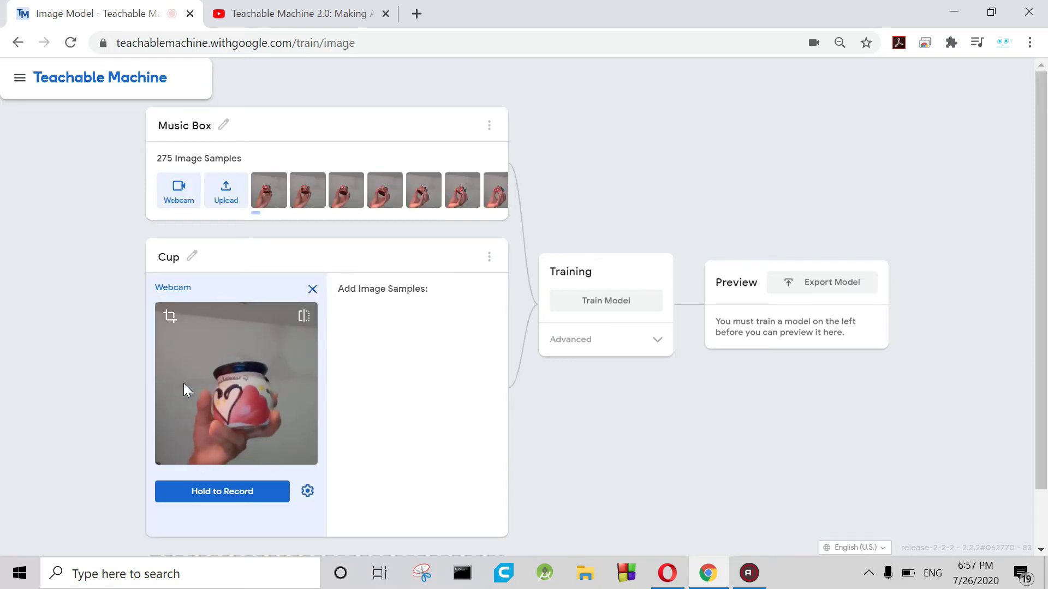
pyautogui.moveTo(195, 497); pyautogui.dragTo(204, 497)
pyautogui.moveTo(204, 497); pyautogui.dragTo(204, 497)
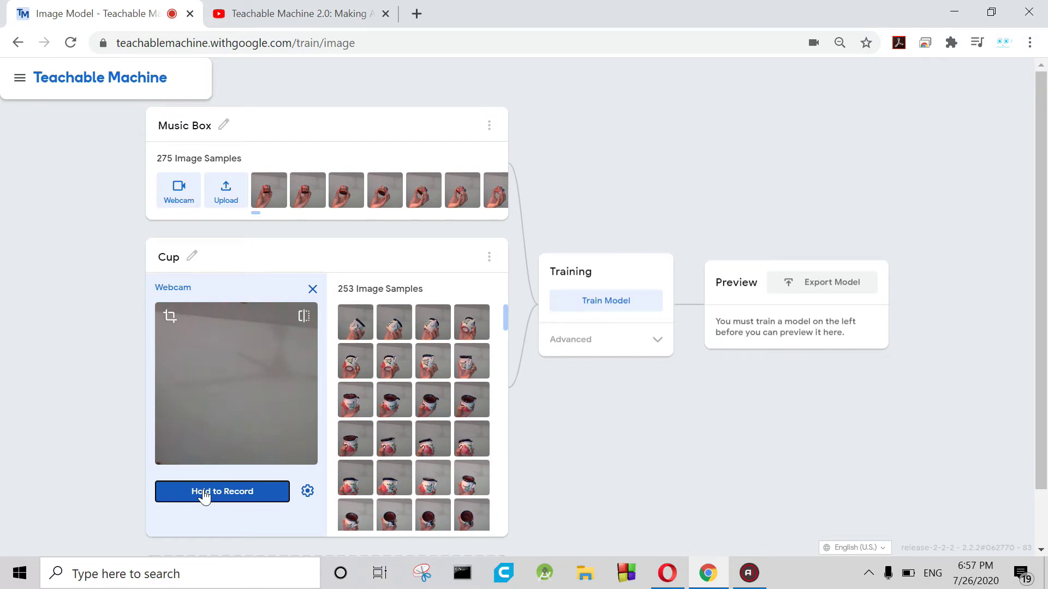
# Explore the Cup class's webcam settings, toggling Hold to Record off and back on, and discard the changes.
pyautogui.click(308, 492)
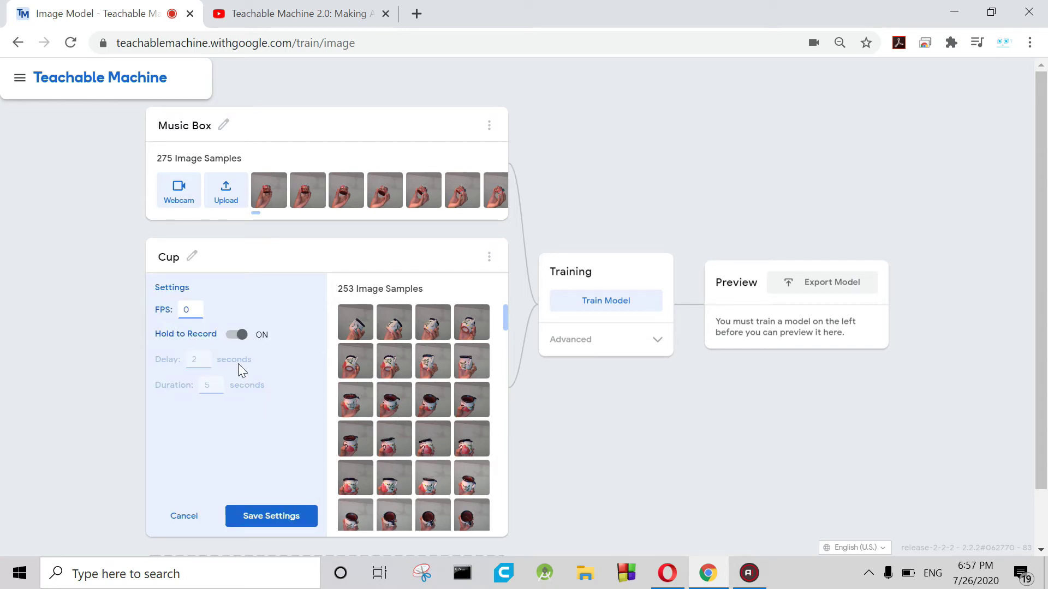
pyautogui.click(236, 337)
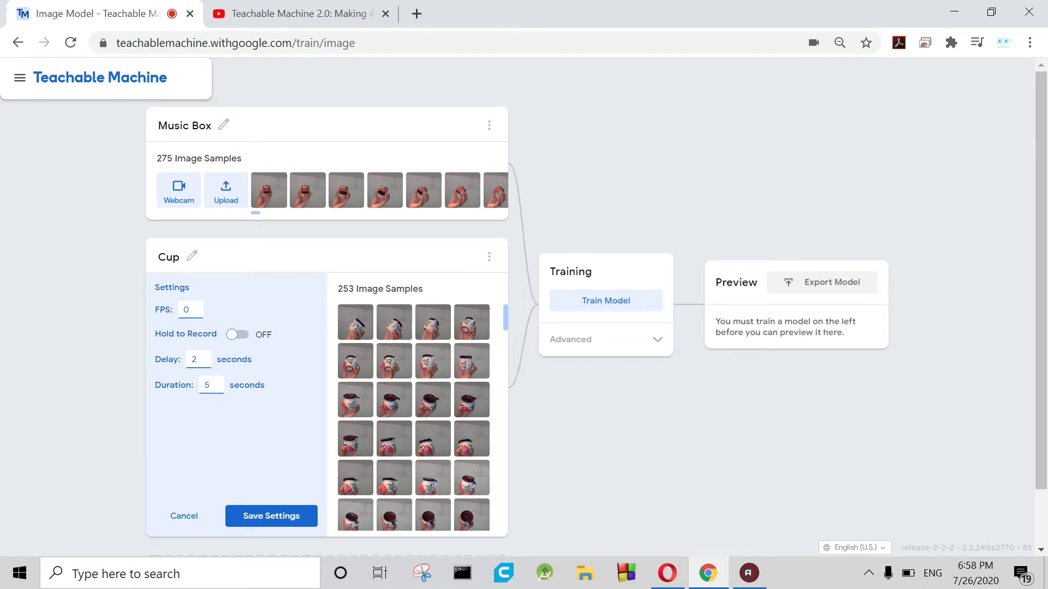
pyautogui.click(238, 335)
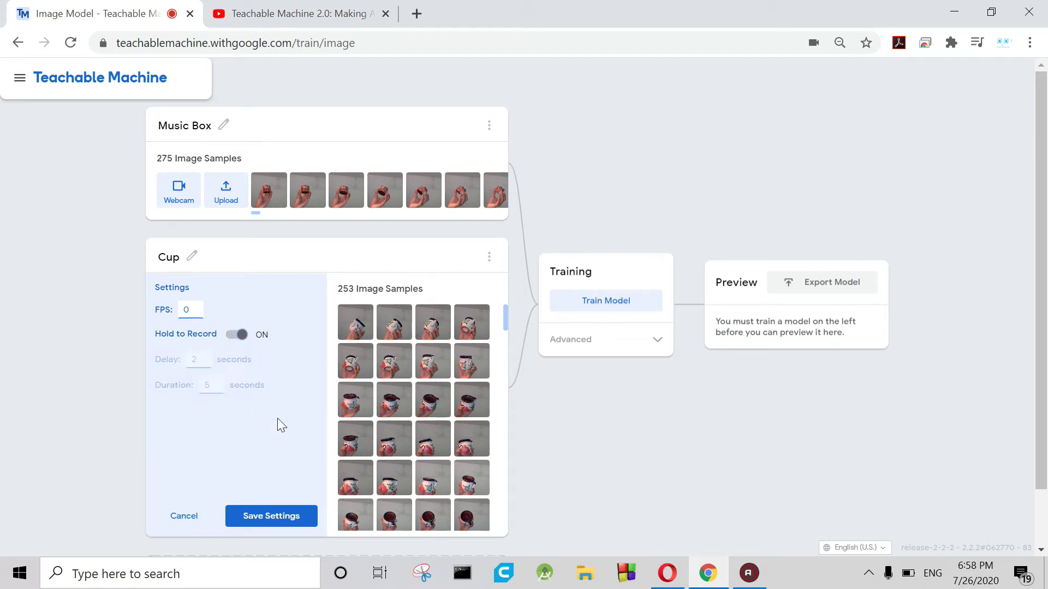
pyautogui.click(188, 517)
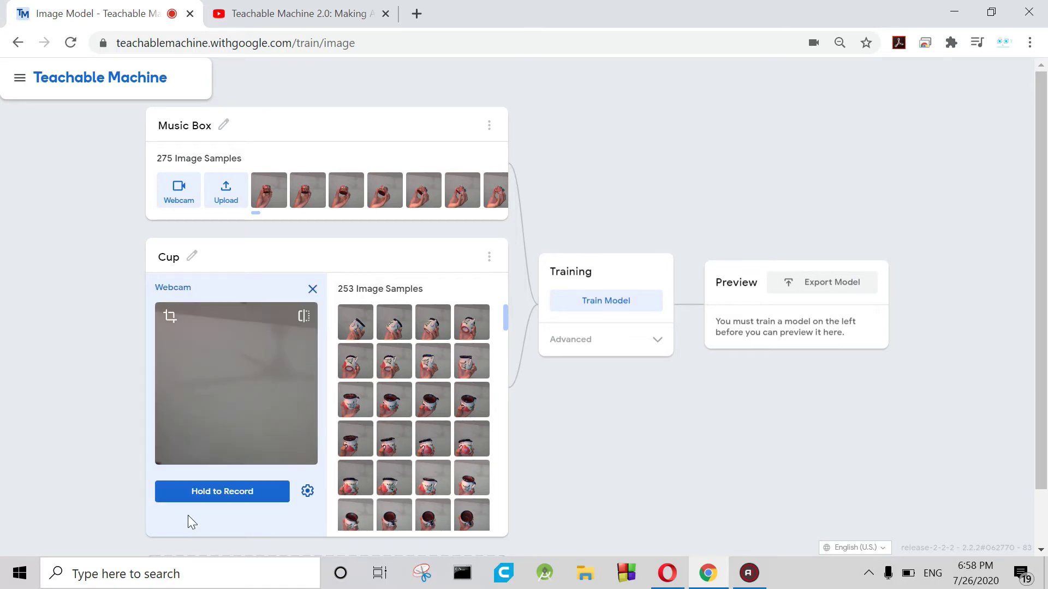
# Close the Cup class's webcam capture and add a third class named Glue.
pyautogui.click(313, 290)
pyautogui.click(239, 476)
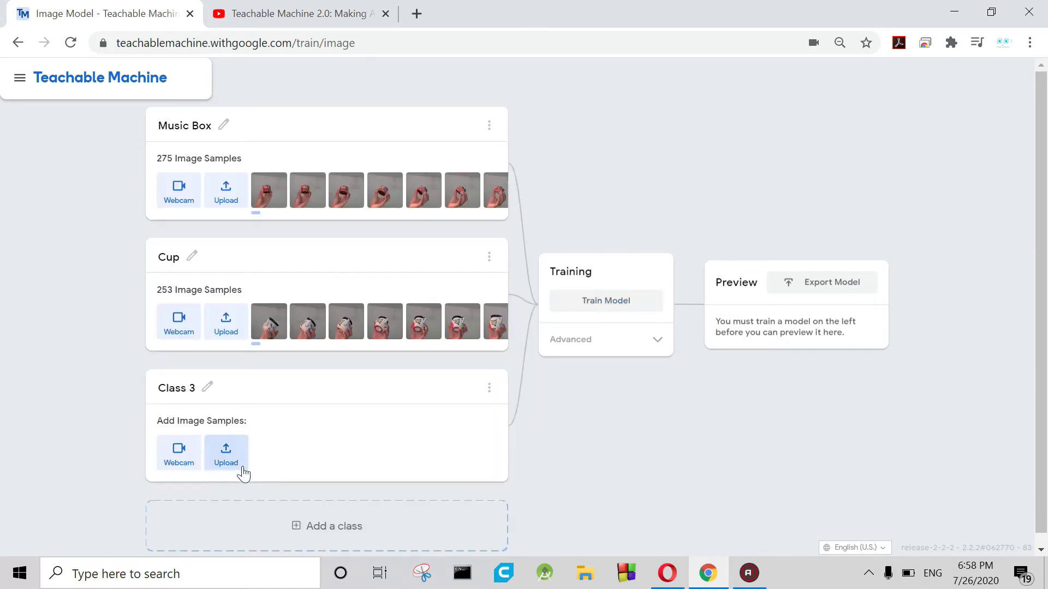
pyautogui.click(205, 386)
pyautogui.write('Glue')
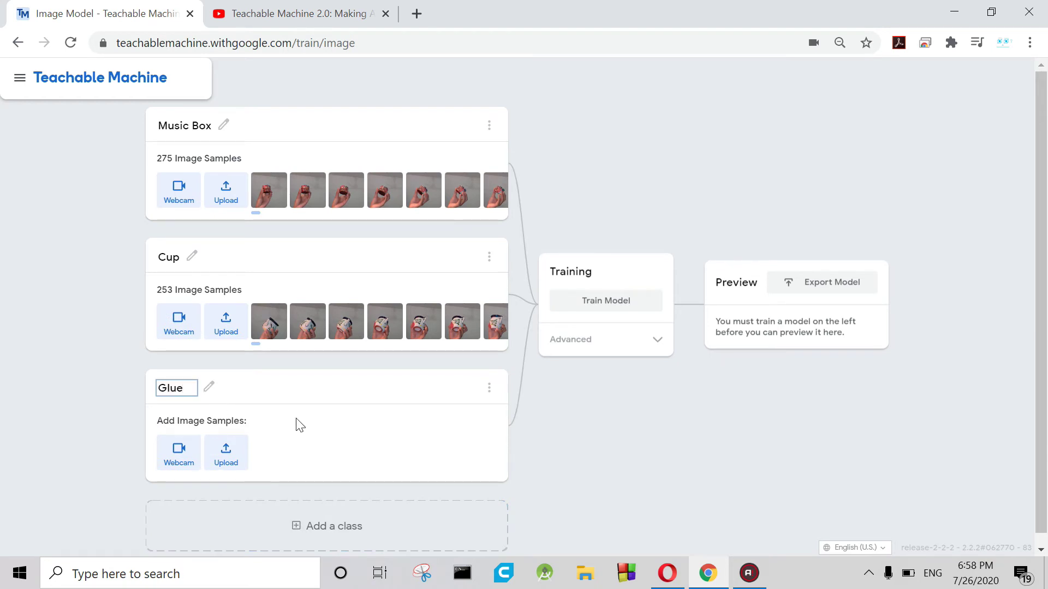
pyautogui.press('Return')
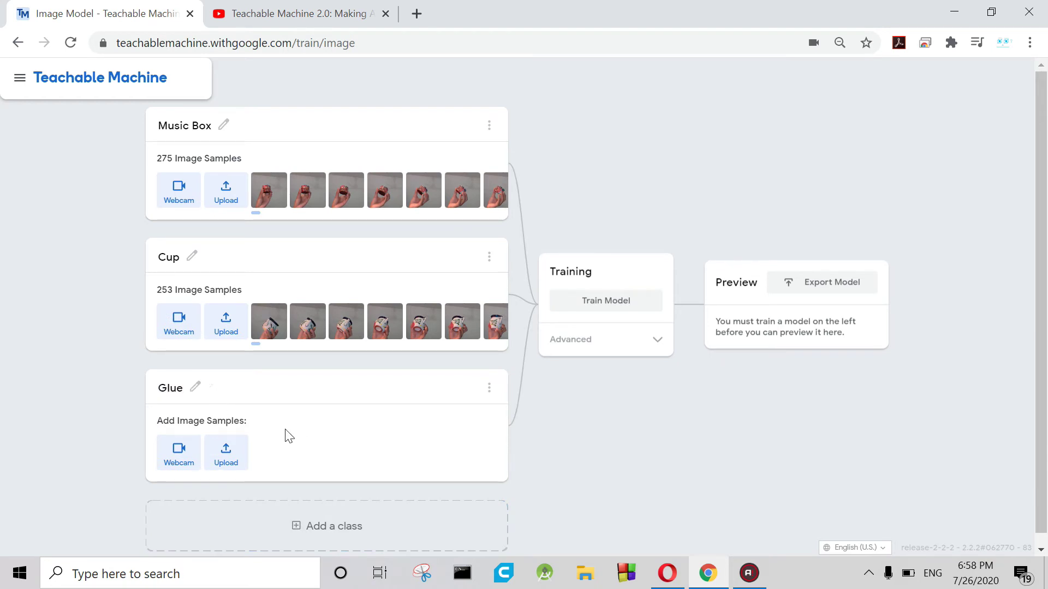
# Record webcam image samples of the glue stick for the Glue class and close its webcam capture.
pyautogui.click(180, 467)
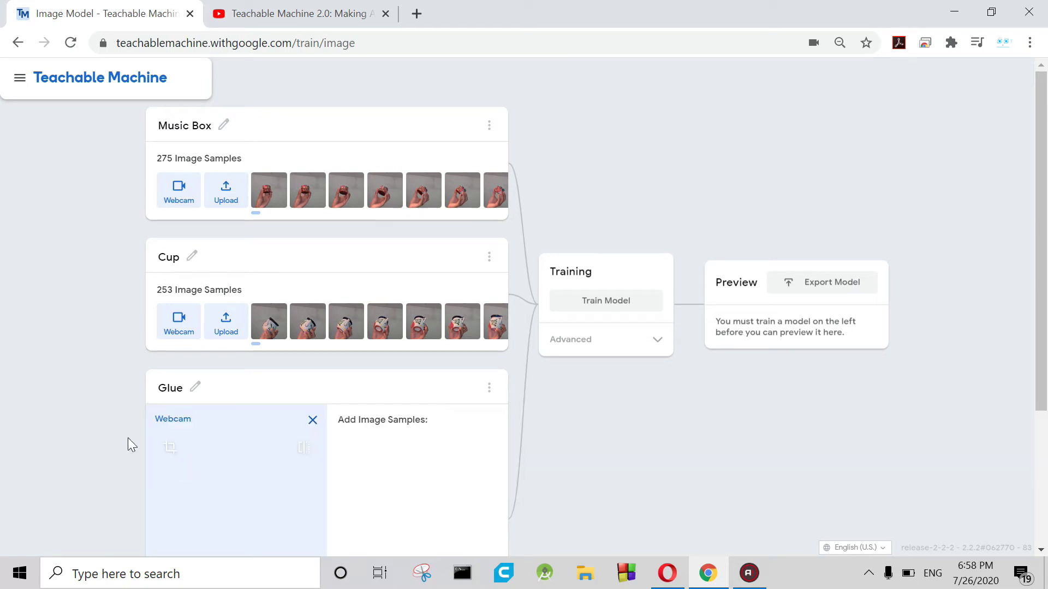
pyautogui.scroll(-3, 107, 309)
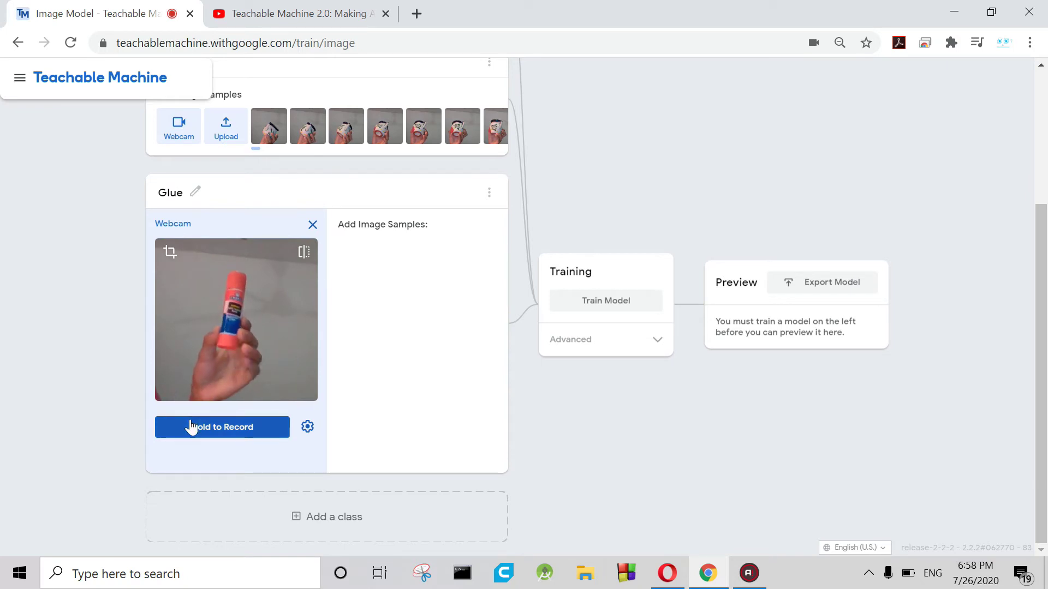
pyautogui.moveTo(191, 427); pyautogui.dragTo(191, 427)
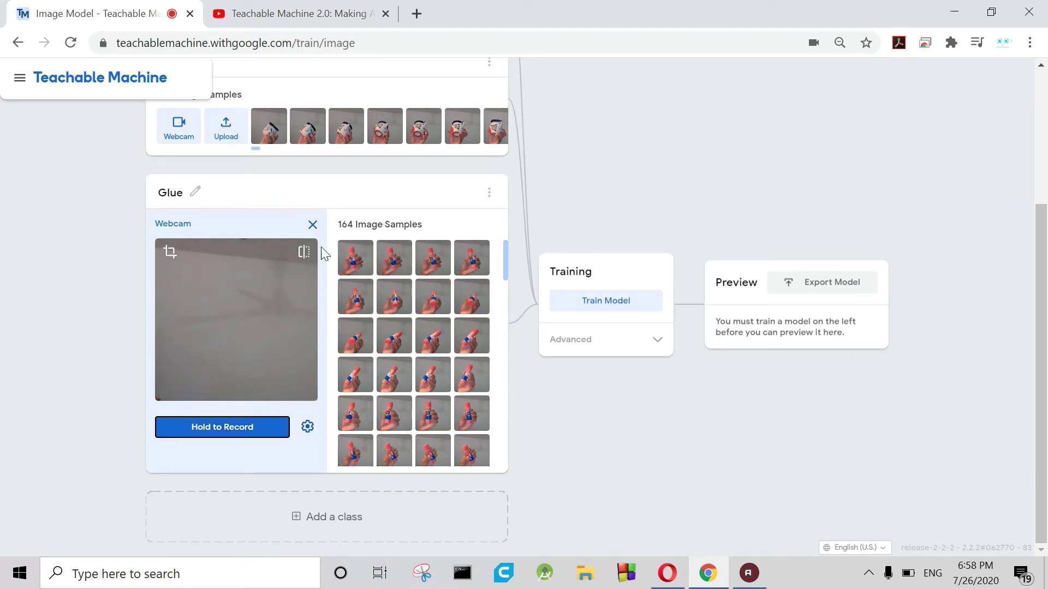
pyautogui.click(313, 225)
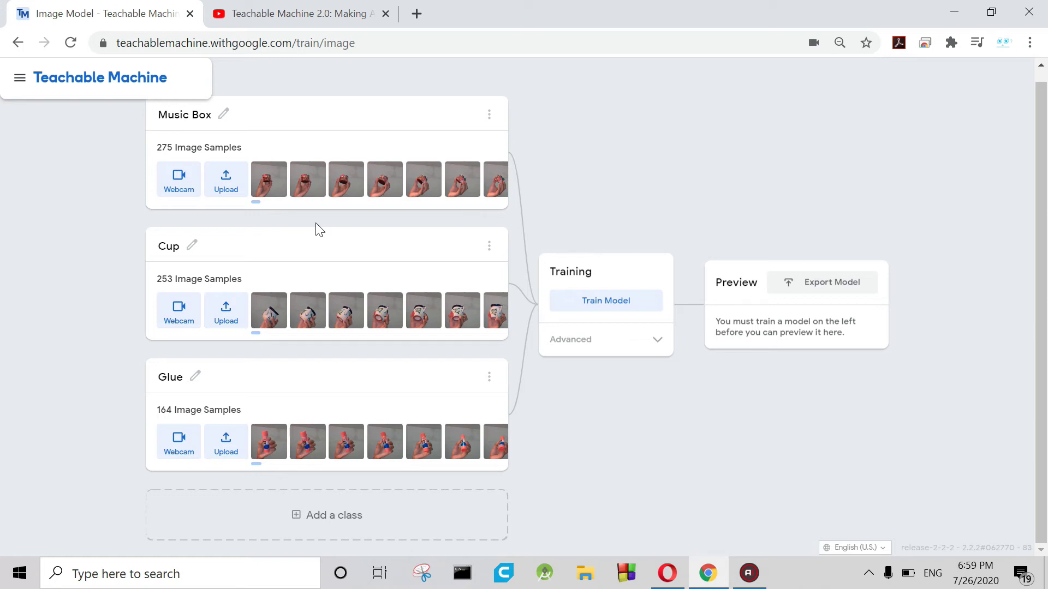
# Add a fourth class named Nothing.
pyautogui.click(305, 516)
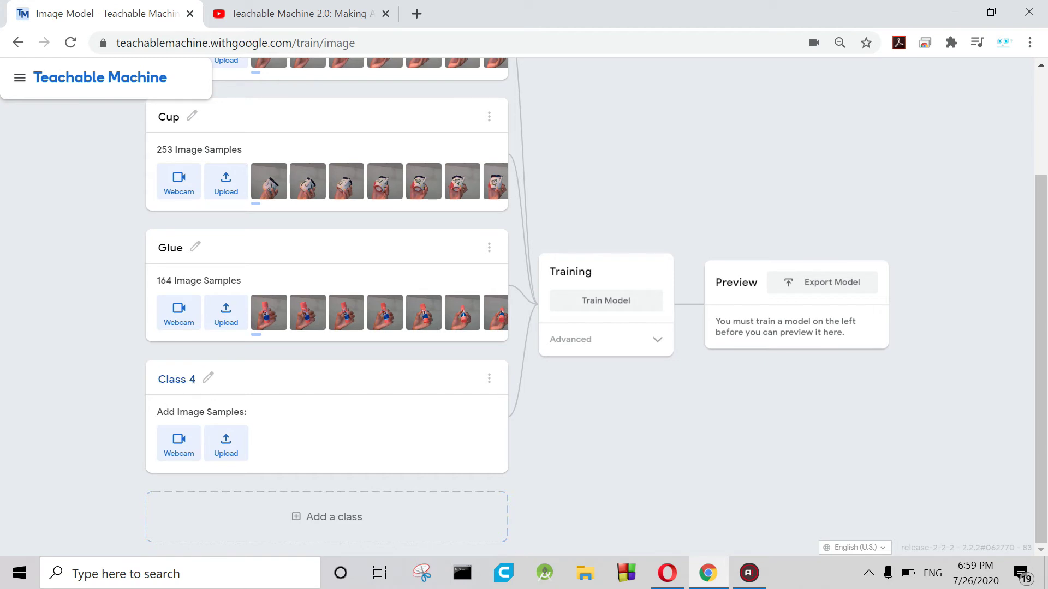
pyautogui.click(208, 378)
pyautogui.write('Nothing')
pyautogui.click(321, 431)
# Record webcam image samples of the empty background for the Nothing class and close its webcam capture.
pyautogui.click(179, 461)
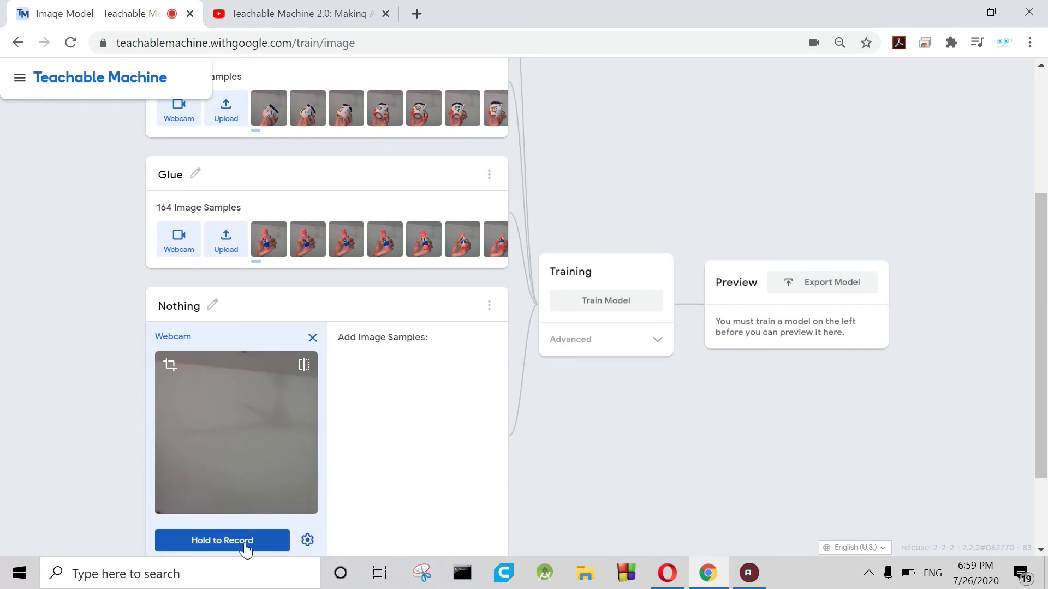
pyautogui.moveTo(245, 546); pyautogui.dragTo(245, 546)
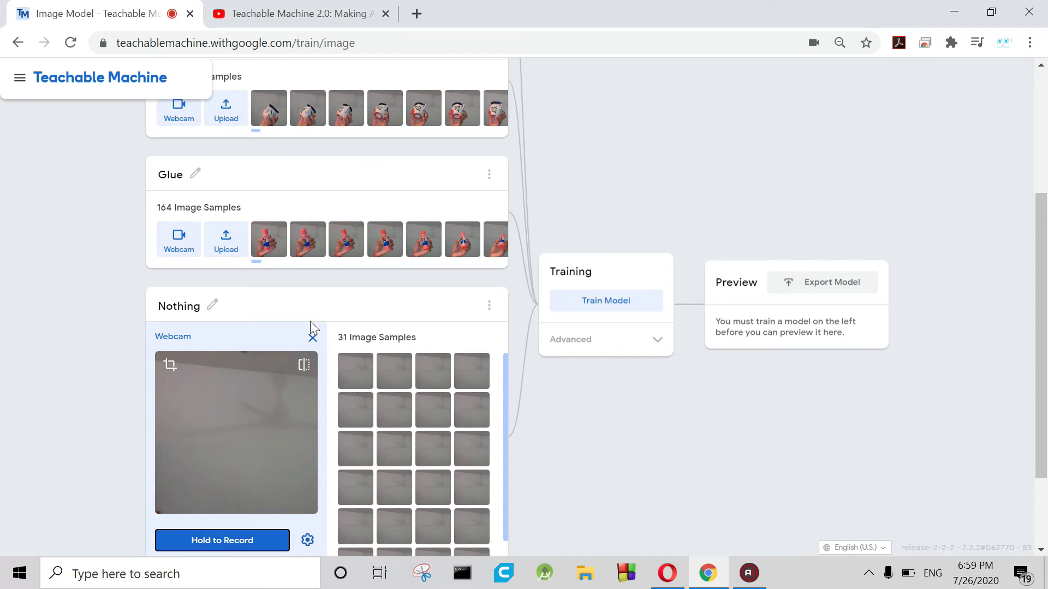
pyautogui.click(311, 338)
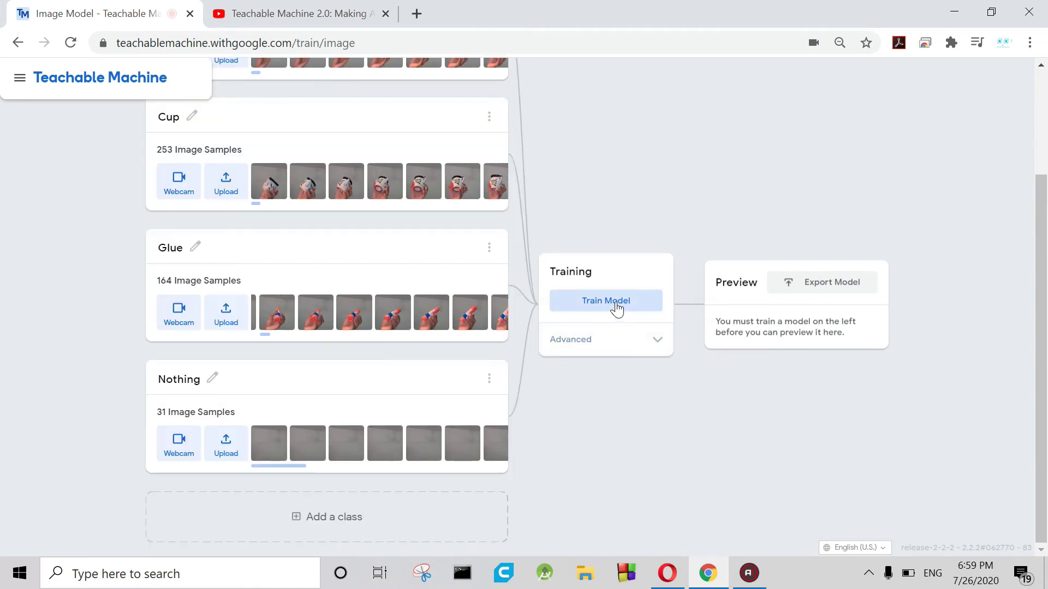
# Expand the advanced training settings, train the model on all four classes and dismiss the tab-switching notice.
pyautogui.click(637, 344)
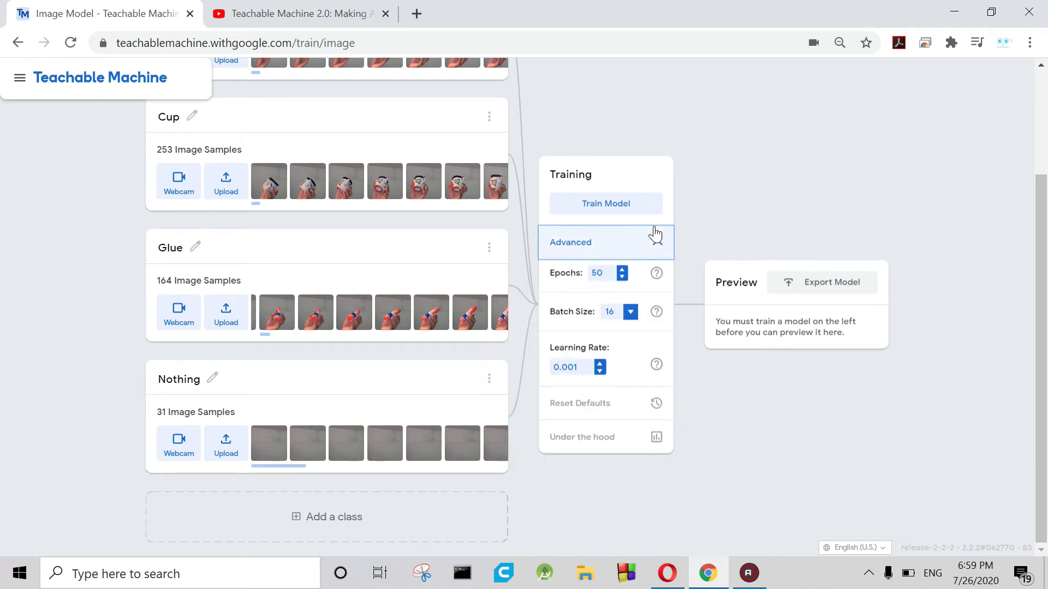
pyautogui.click(647, 207)
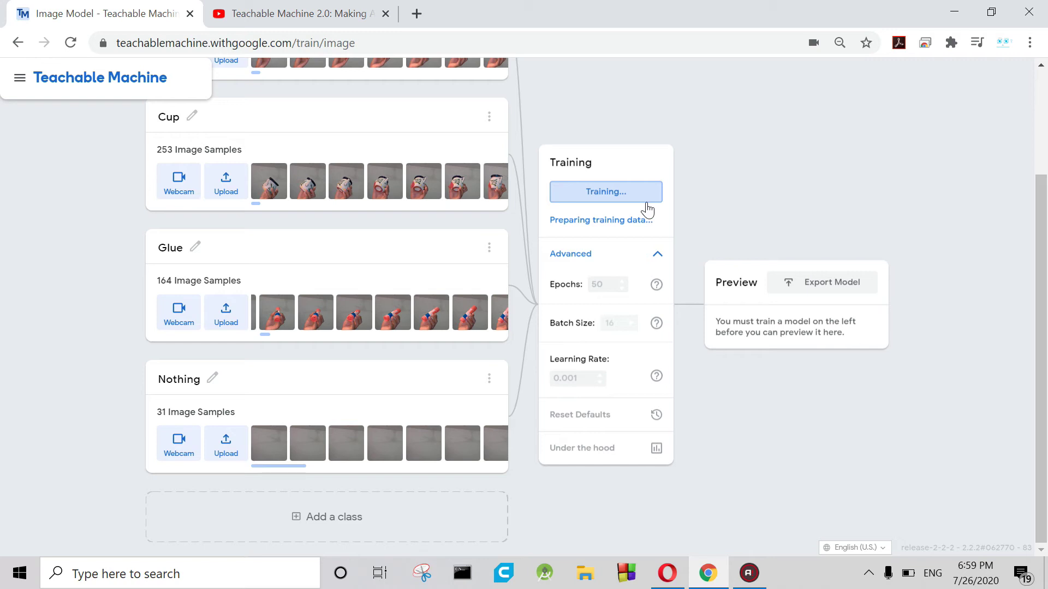
pyautogui.scroll(2, 647, 207)
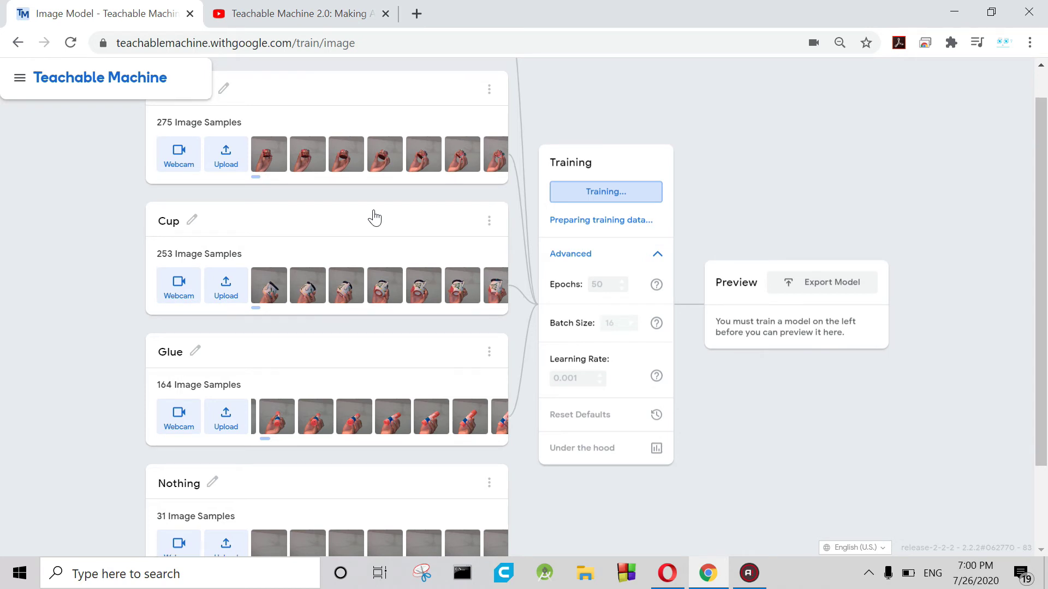
pyautogui.scroll(1, 374, 217)
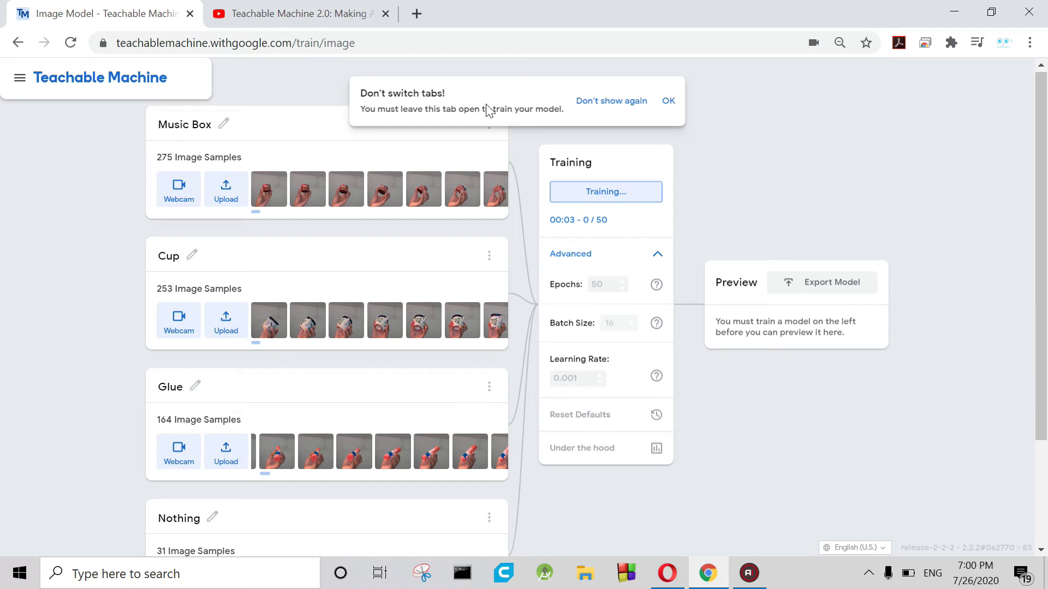
pyautogui.click(669, 102)
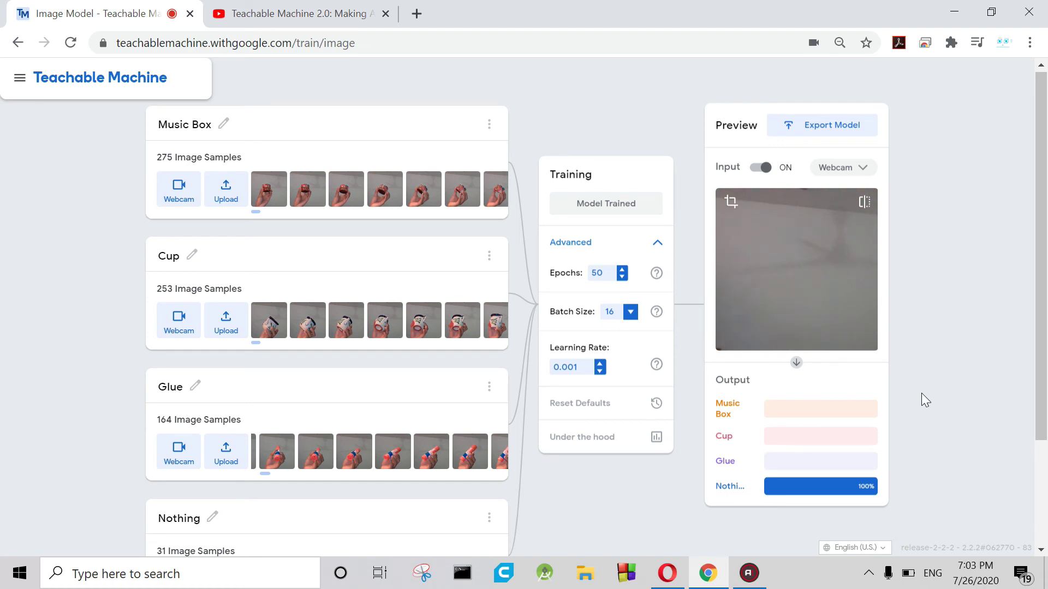
# Turn off the preview's webcam input and look through the project's save and download options.
pyautogui.click(762, 168)
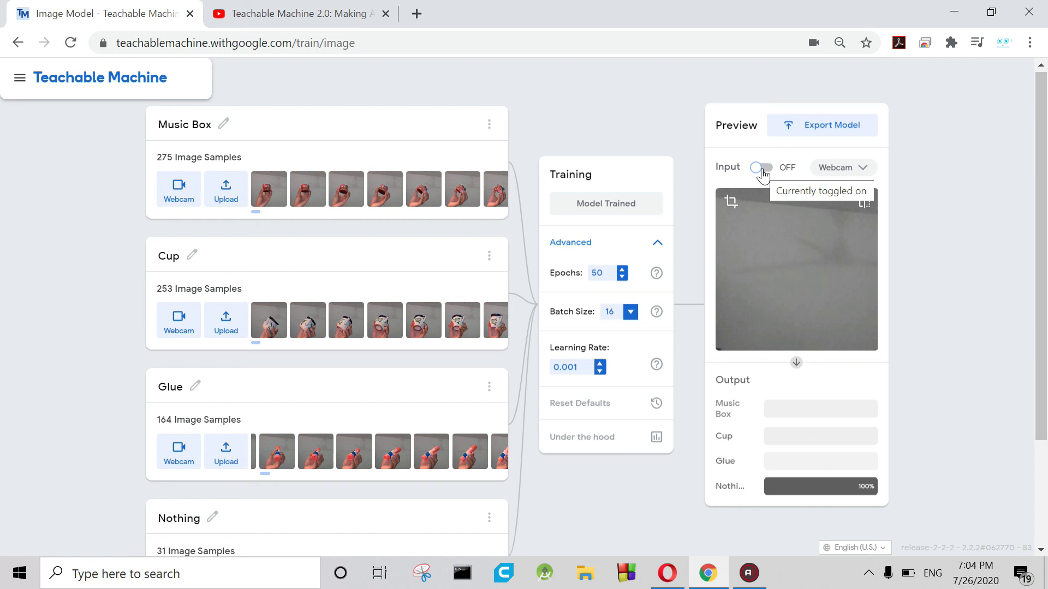
pyautogui.click(17, 80)
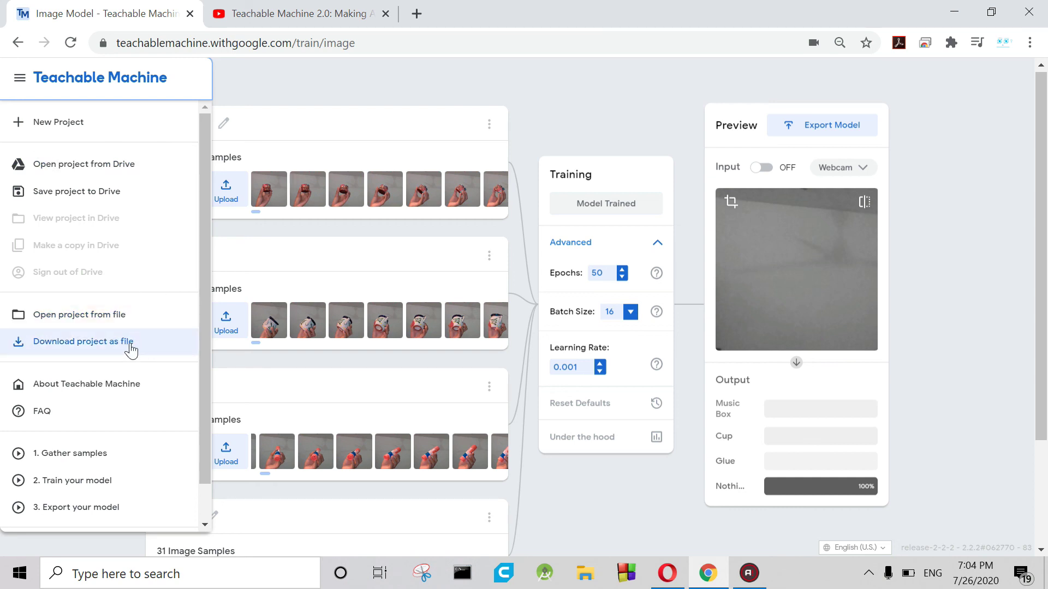
pyautogui.click(912, 186)
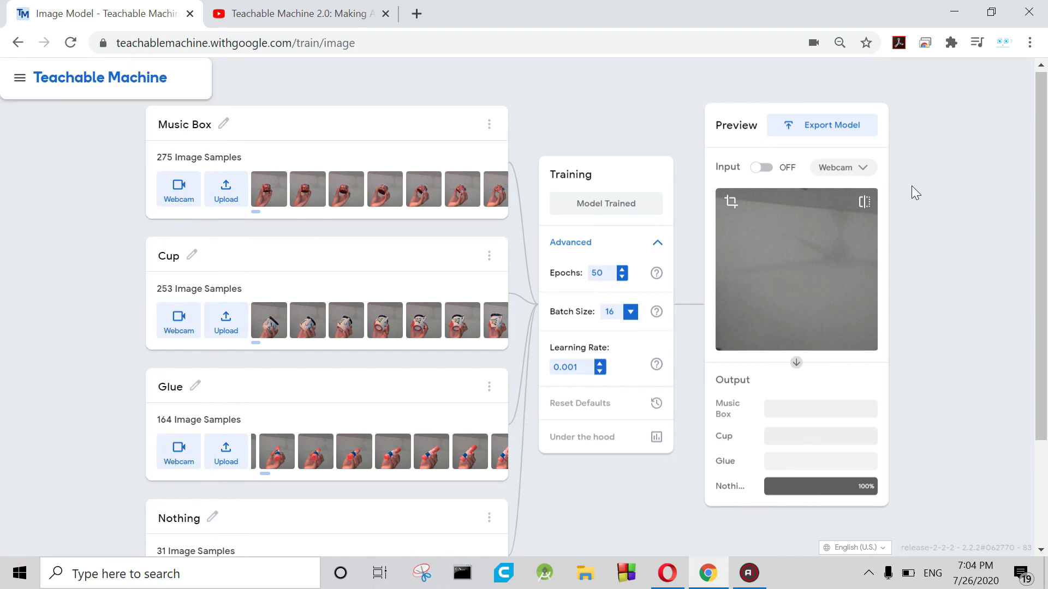
# Review the model's export options for Tensorflow.js, Tensorflow Lite and Tensorflow, and close the export dialog without exporting.
pyautogui.click(833, 134)
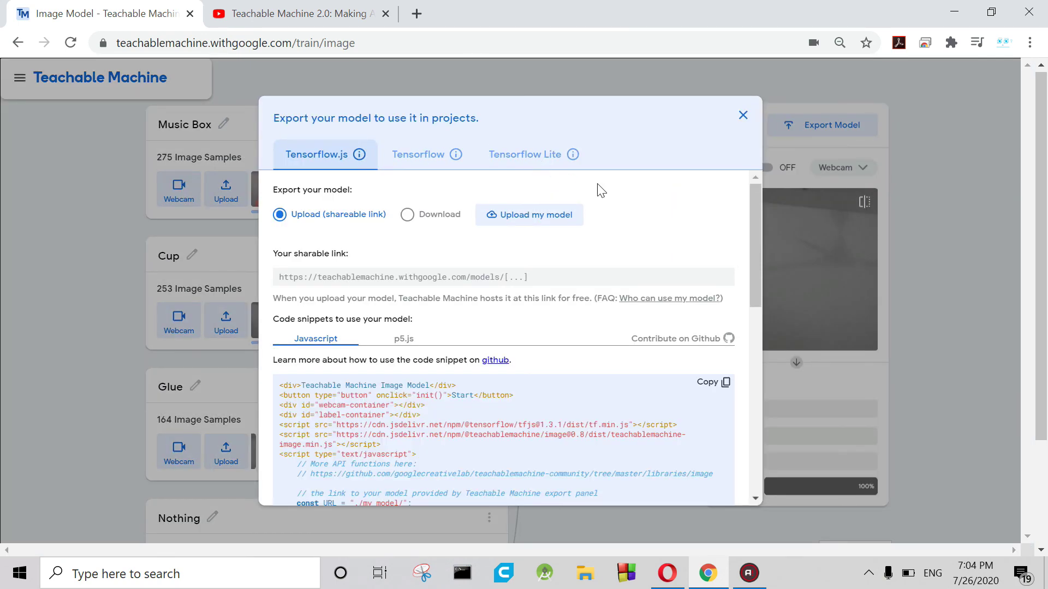
pyautogui.scroll(-1, 640, 197)
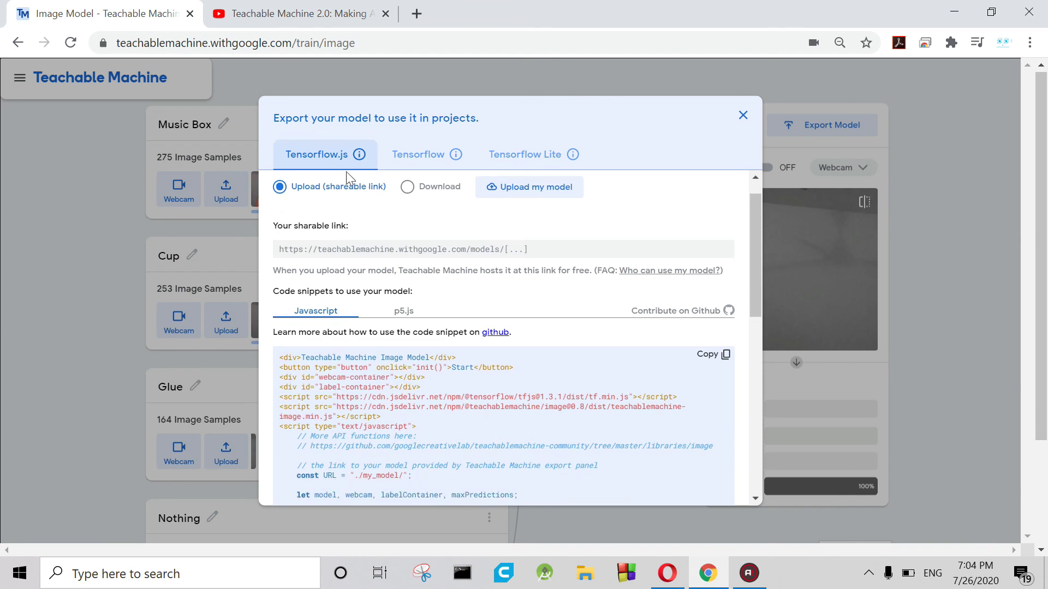
pyautogui.click(534, 158)
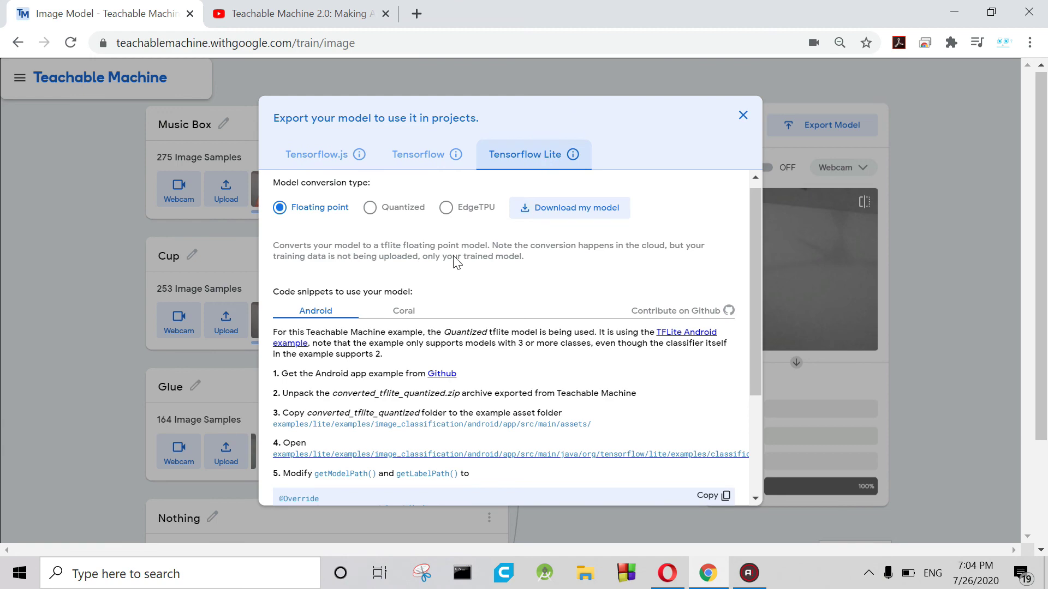
pyautogui.scroll(-2, 454, 262)
pyautogui.scroll(2, 454, 262)
pyautogui.click(419, 154)
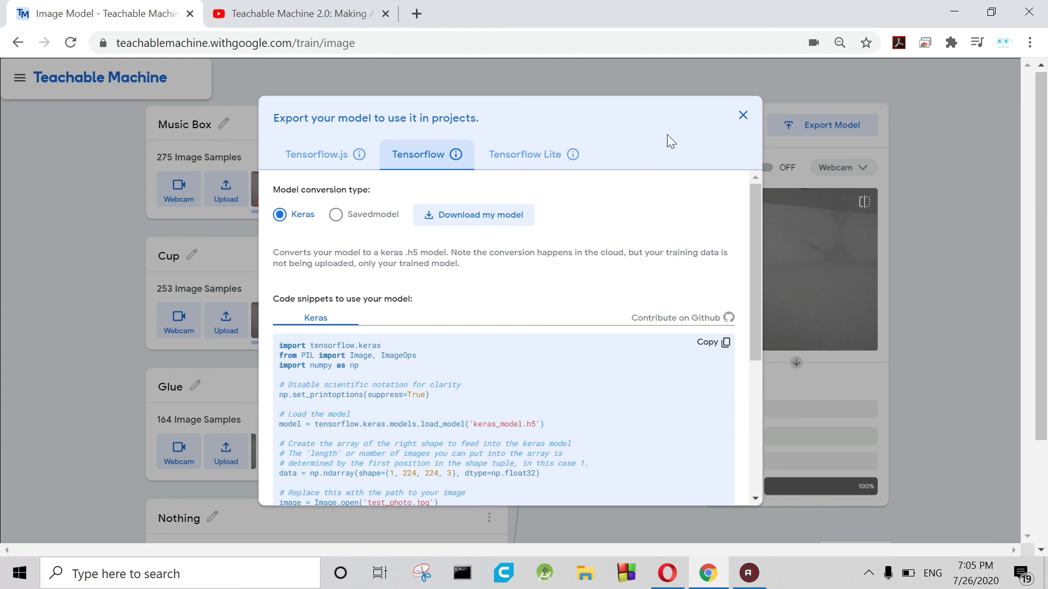
pyautogui.click(742, 116)
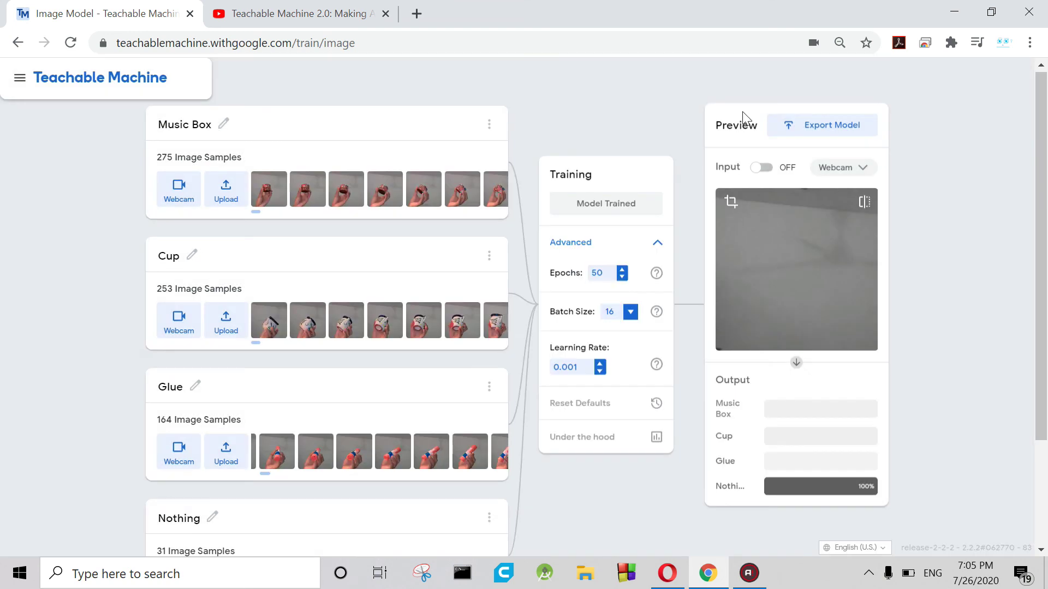